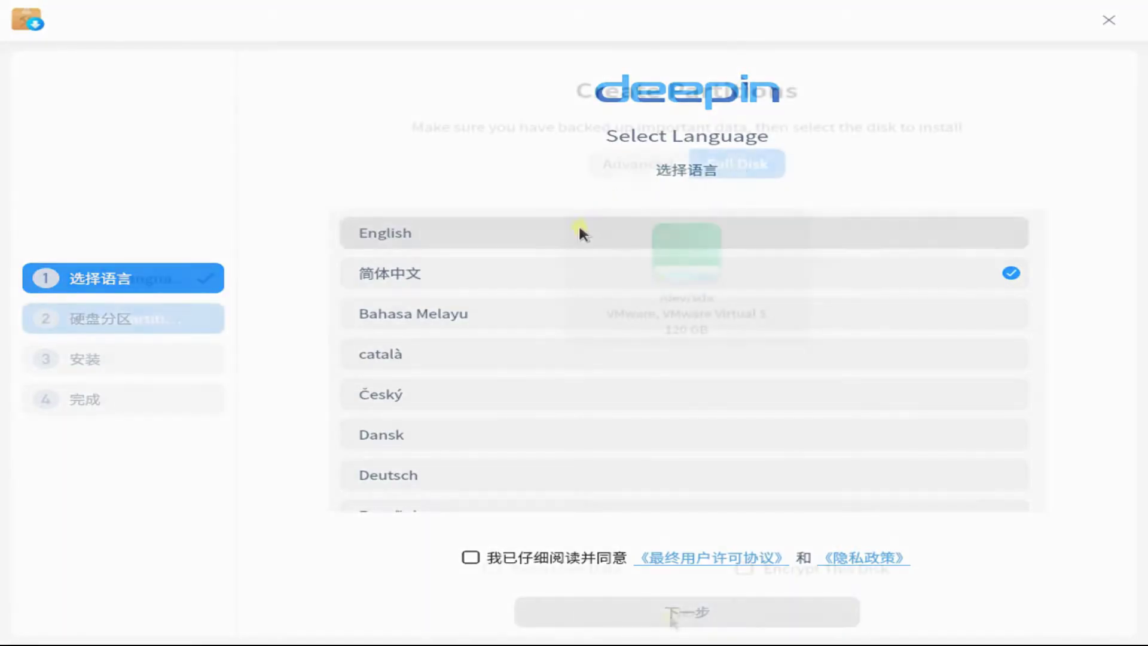
Choose English, accept the agreement, and select the free space of the 120 GB disk for manual partitioning.
click(579, 231)
click(405, 557)
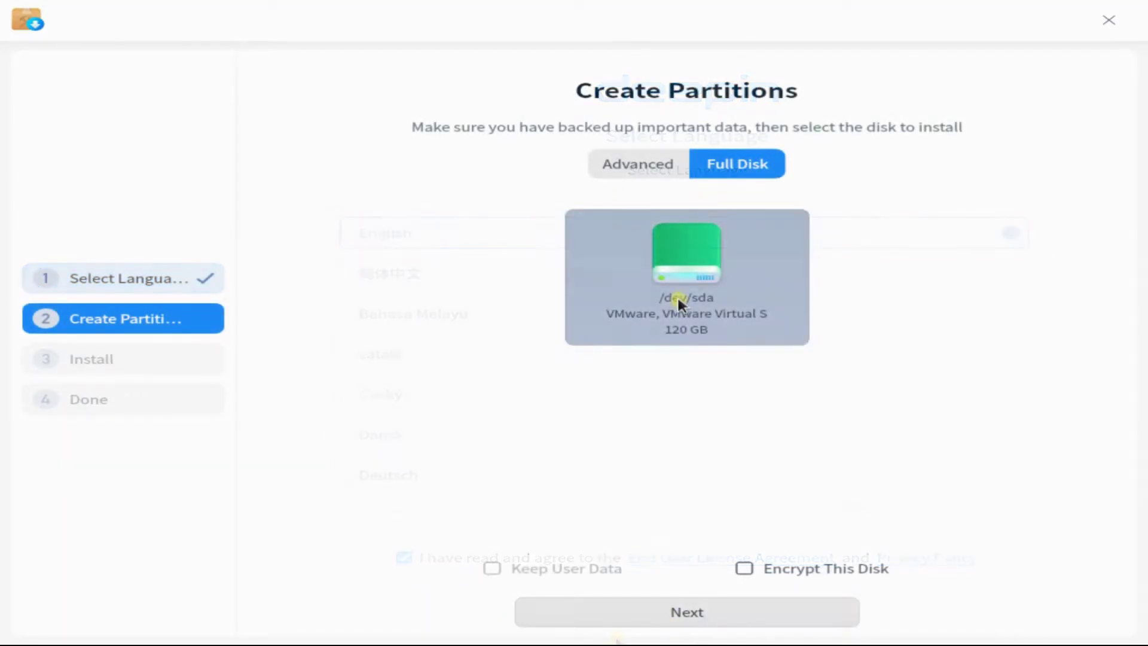
click(677, 294)
click(632, 167)
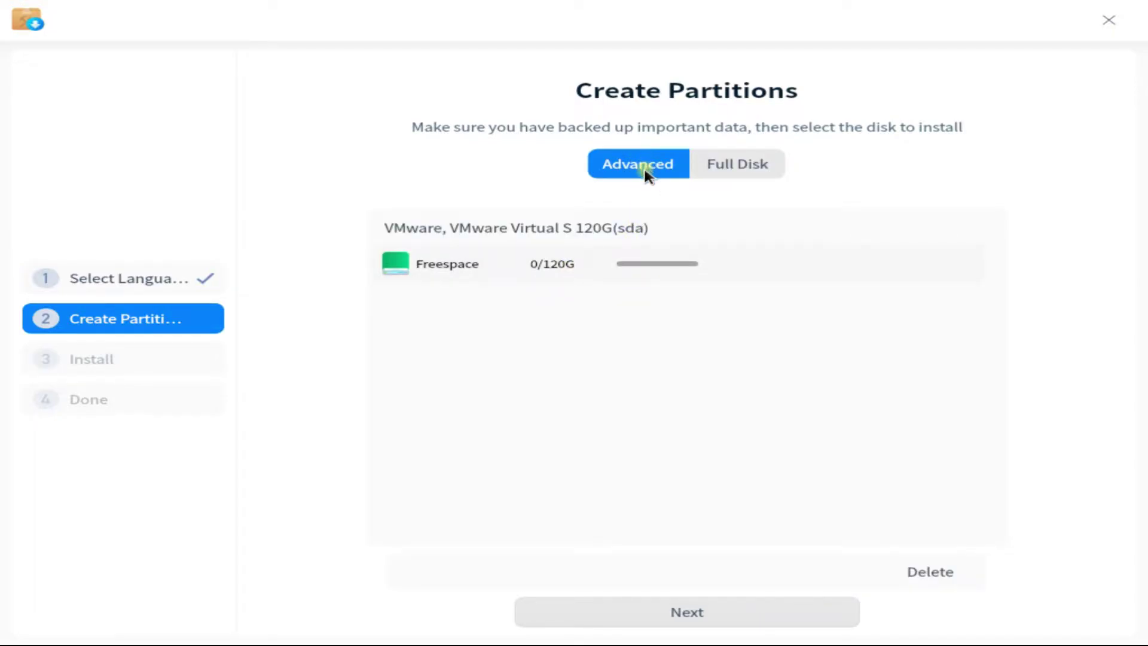
click(511, 279)
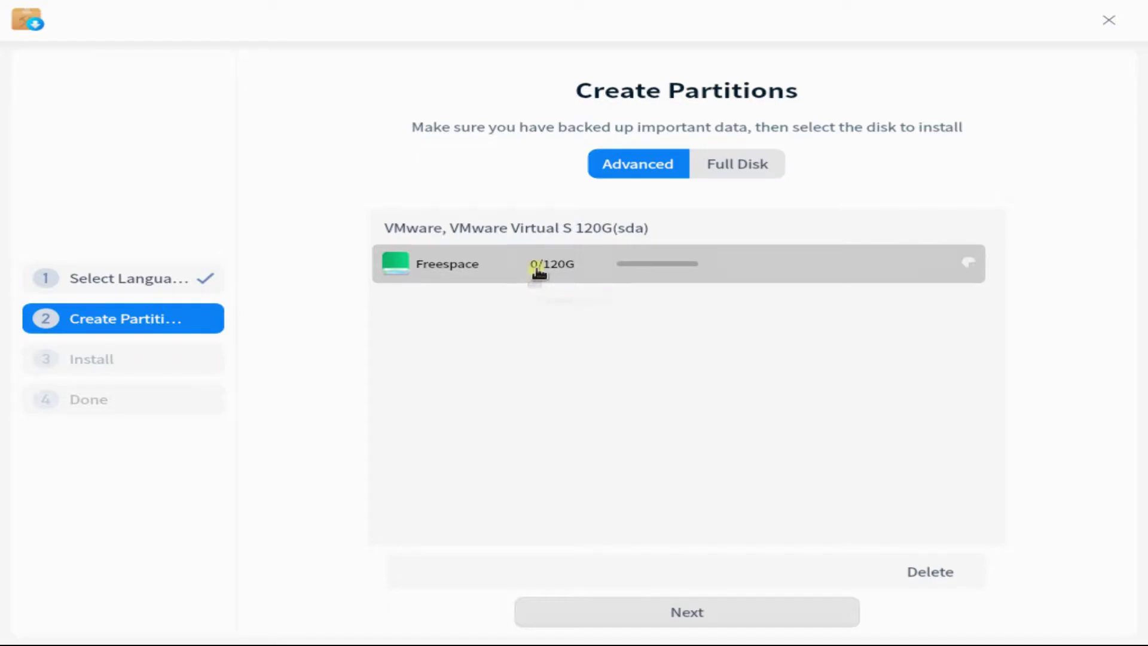
Create a 512 MB efi partition sda1 at the start of the free space.
click(971, 264)
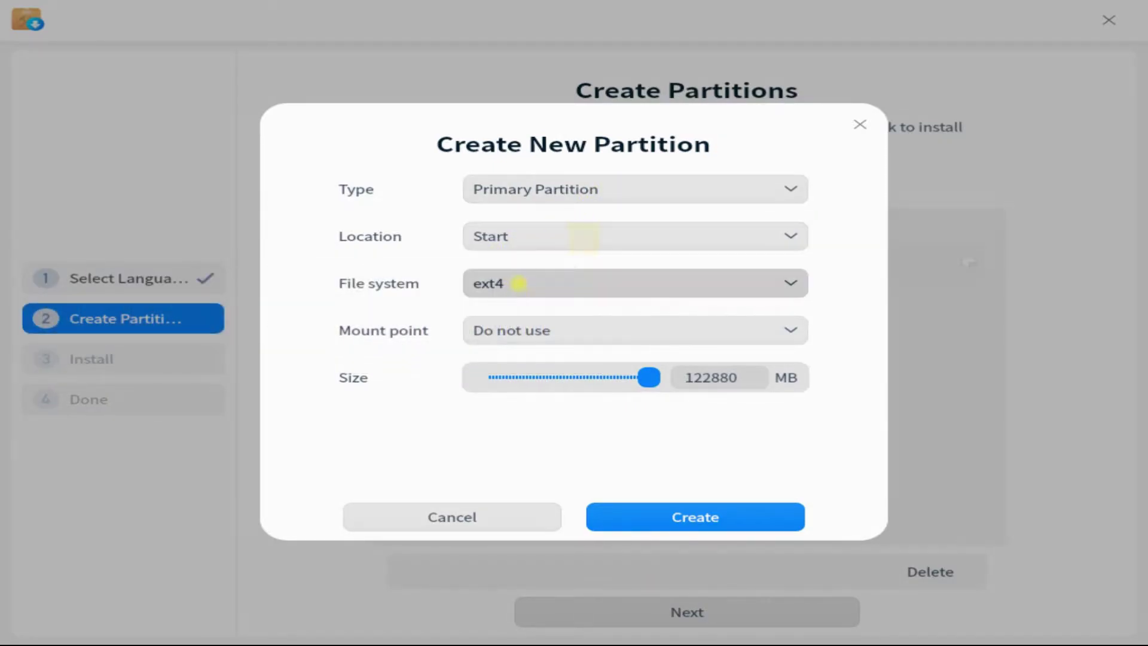
click(523, 281)
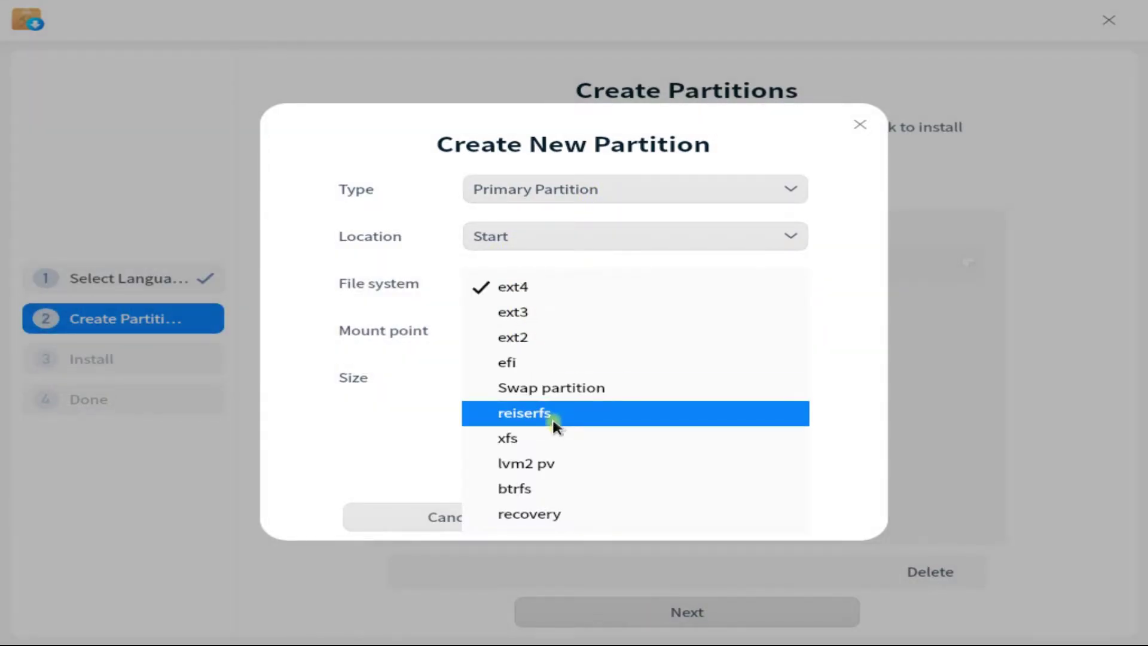
click(550, 363)
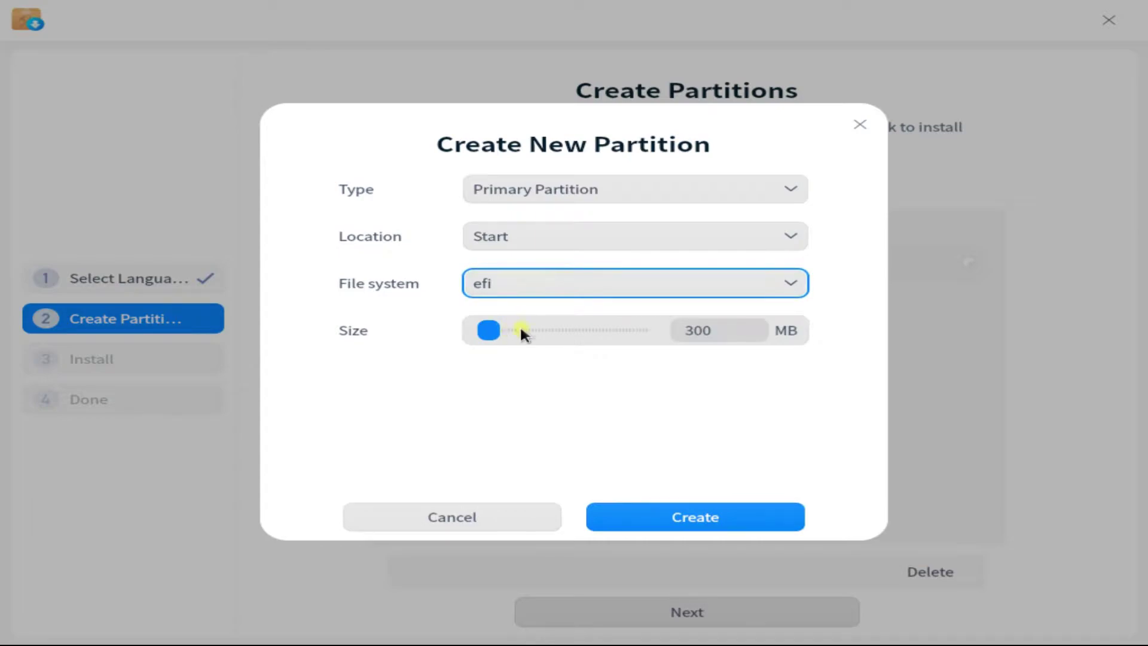
click(715, 329)
drag(681, 326, 677, 328)
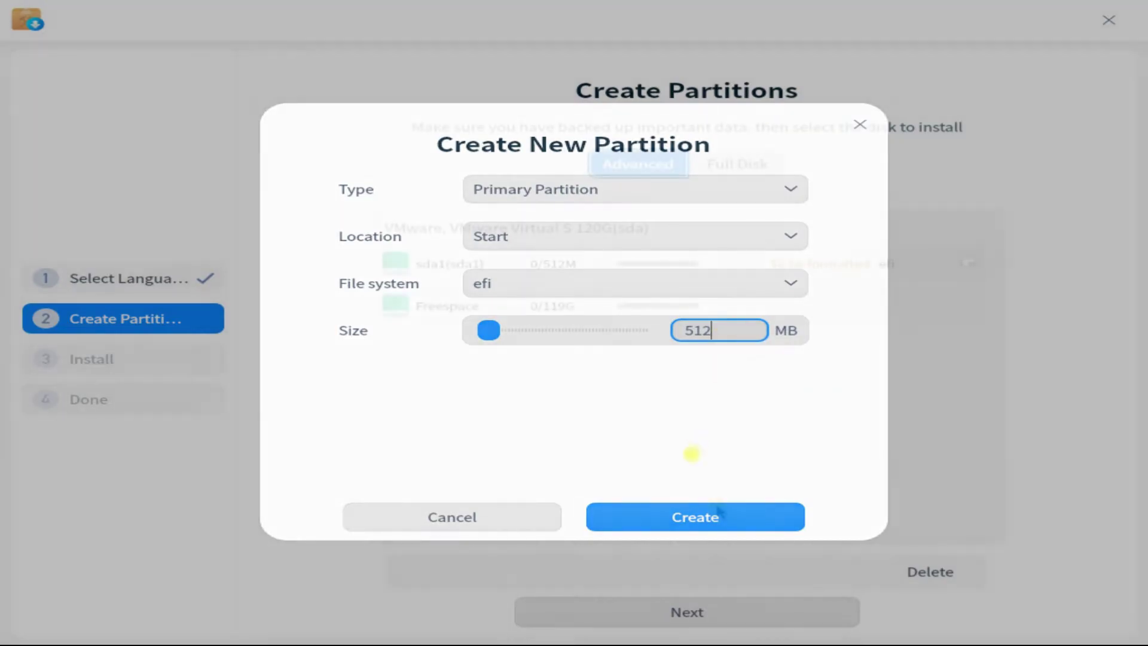
click(718, 516)
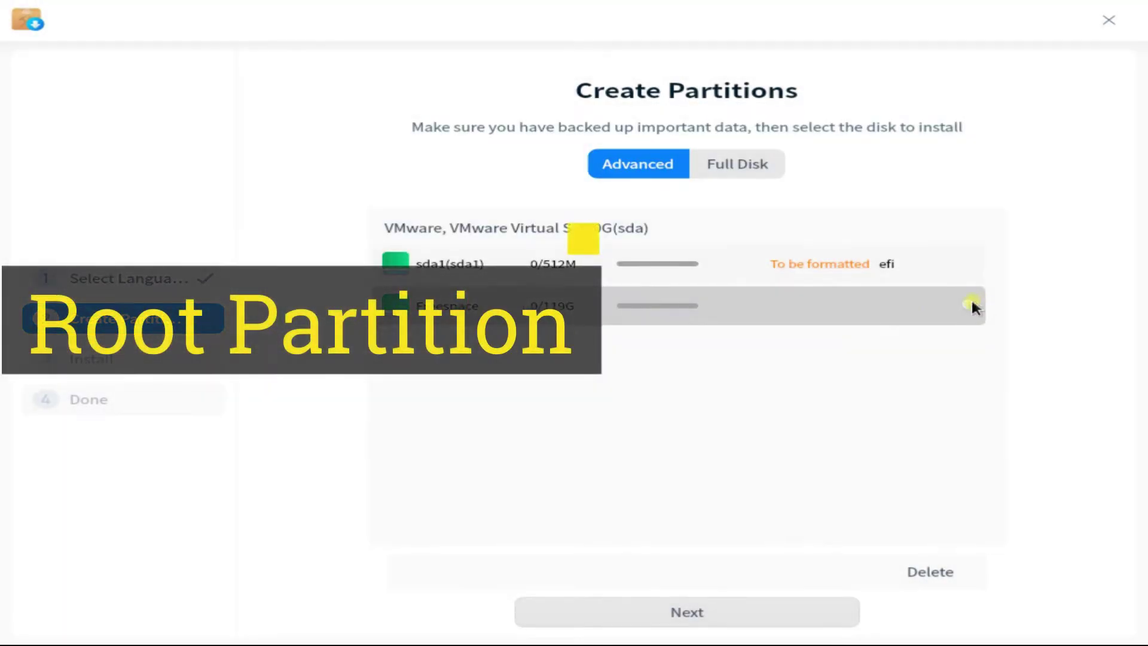
Create a 50000 MB ext4 partition mounted at / as sda2, leaving 71G free.
click(972, 306)
click(527, 283)
click(528, 283)
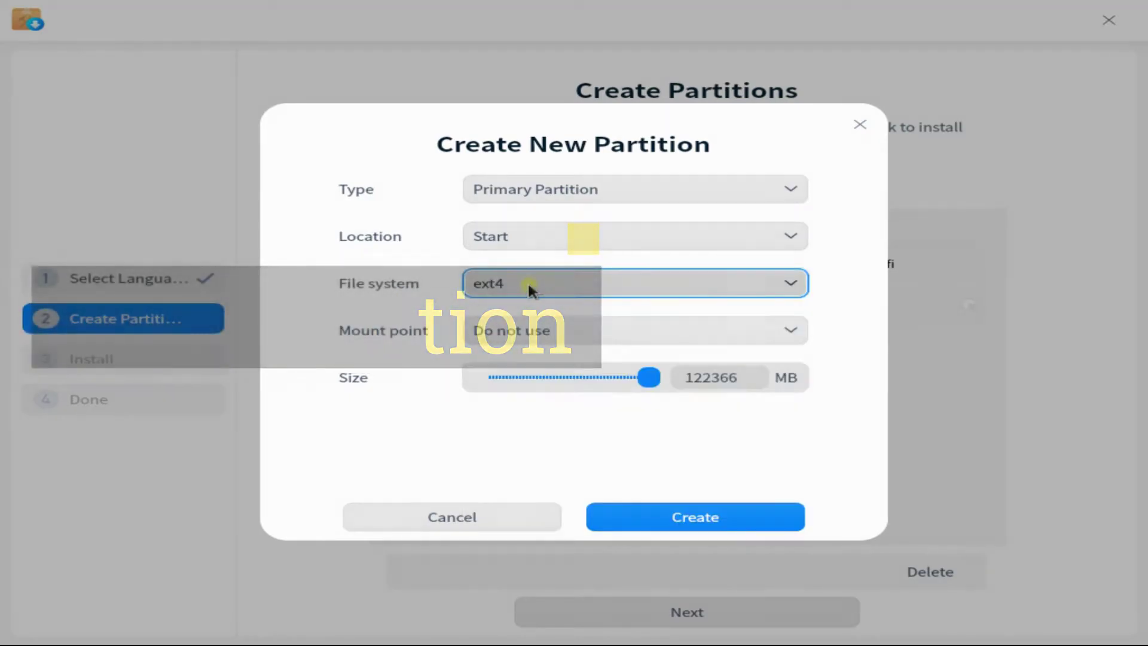
click(553, 332)
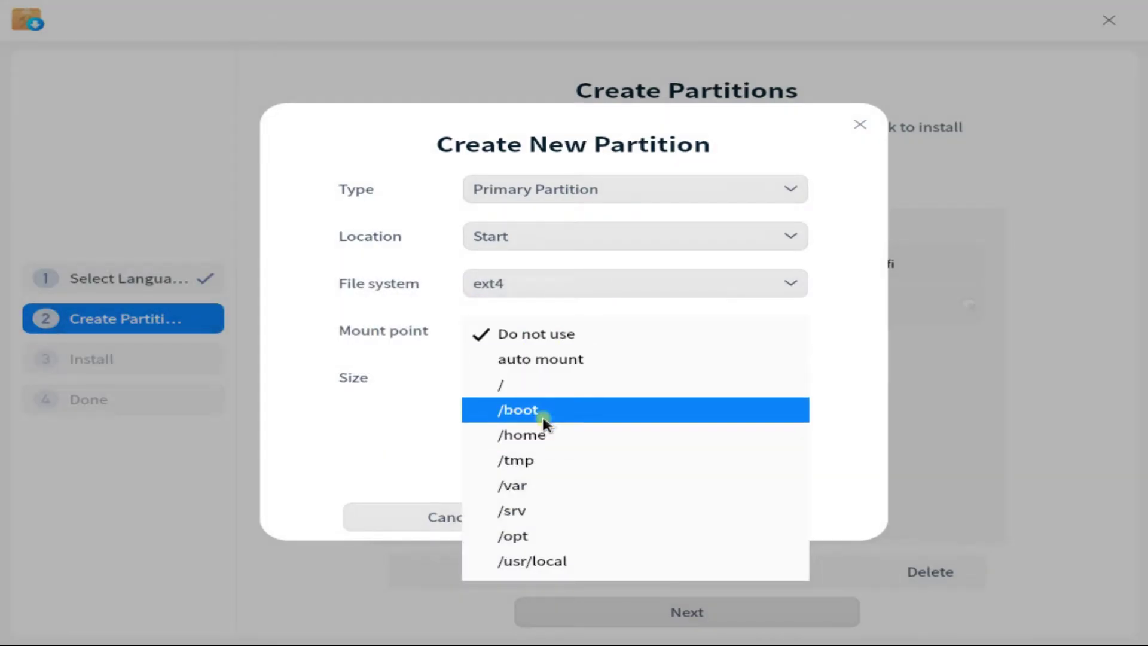
click(514, 384)
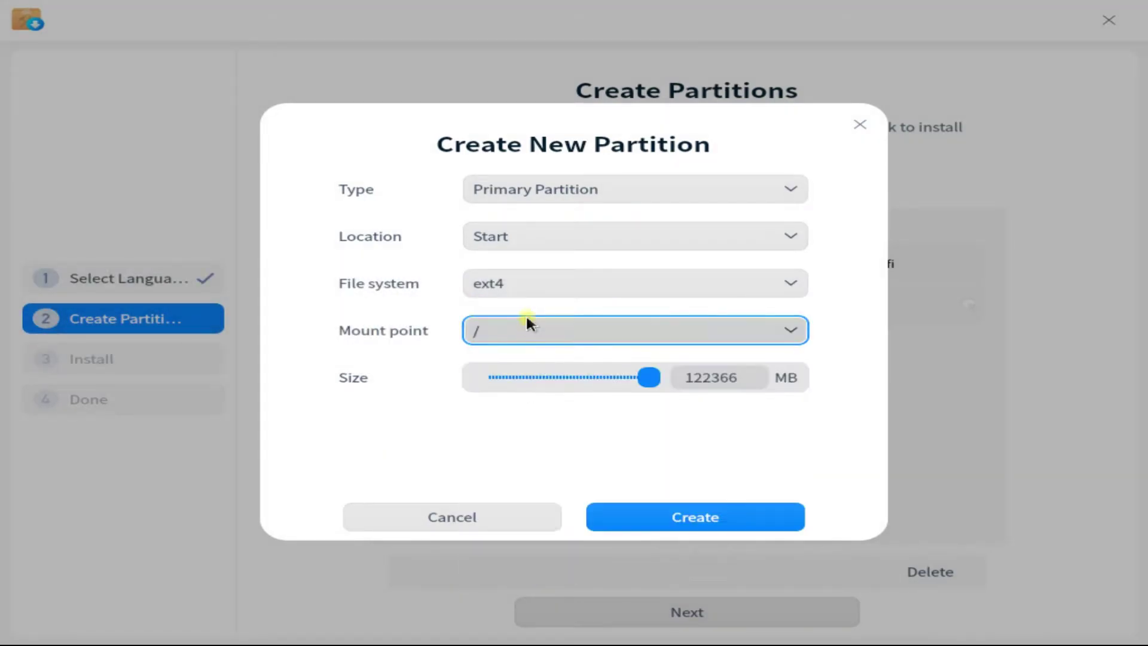
drag(718, 379, 681, 376)
click(746, 376)
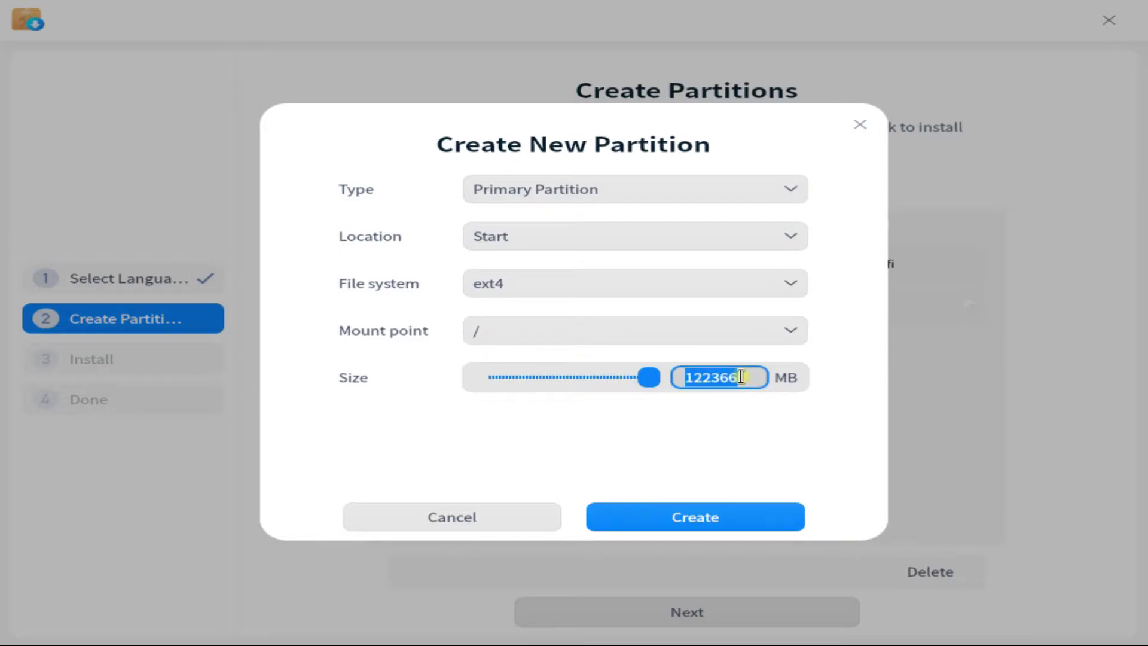
text(50000)
key(Return)
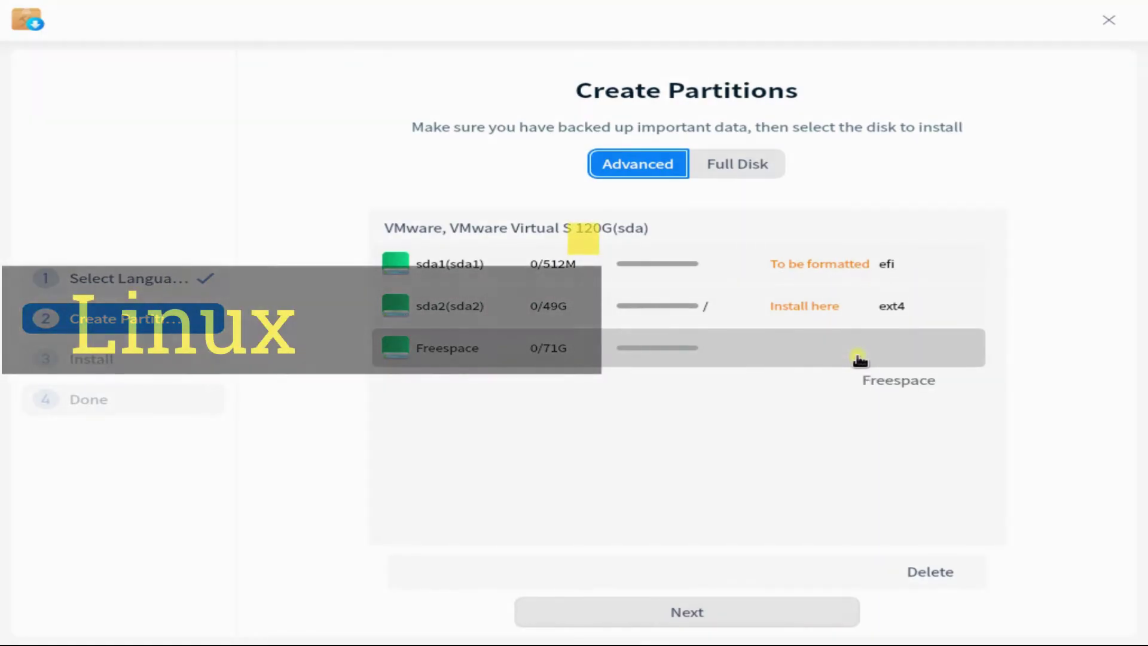
Create an 8192 MB linux-swap partition sda3.
click(972, 350)
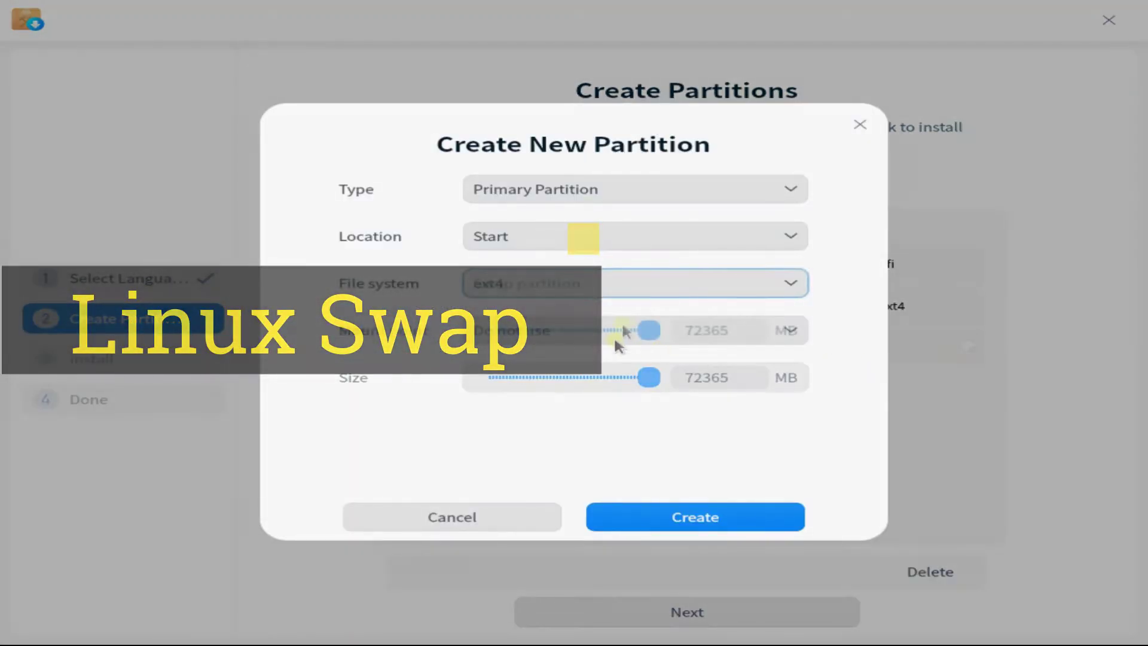
scroll(706, 283, down, 3)
double_click(705, 331)
text(8192)
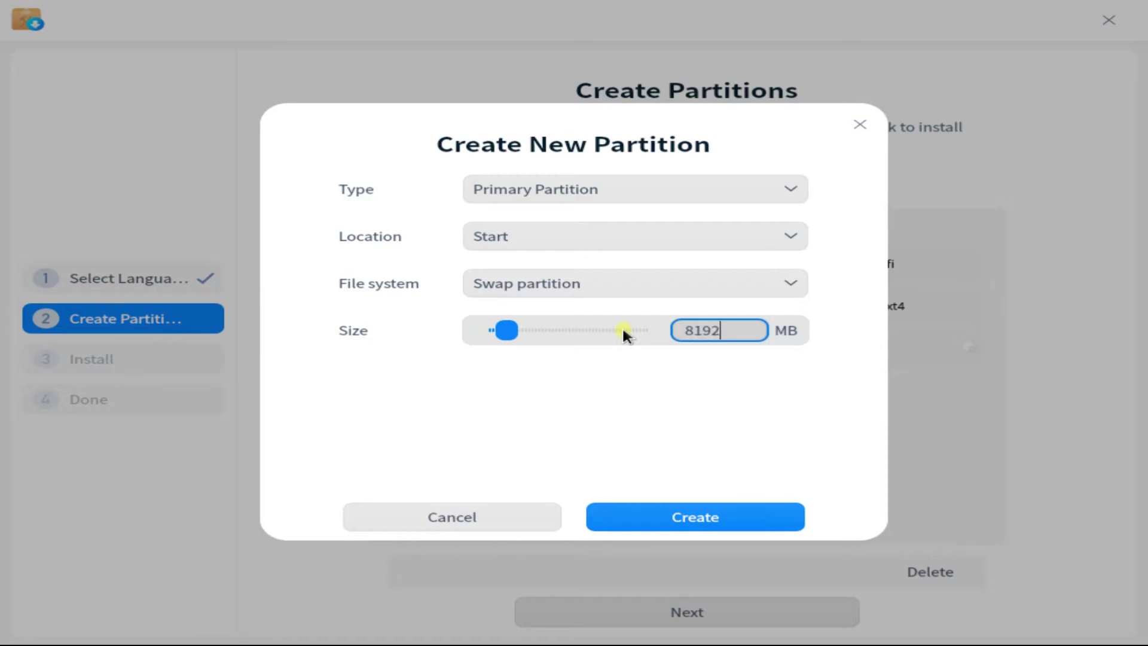
click(658, 508)
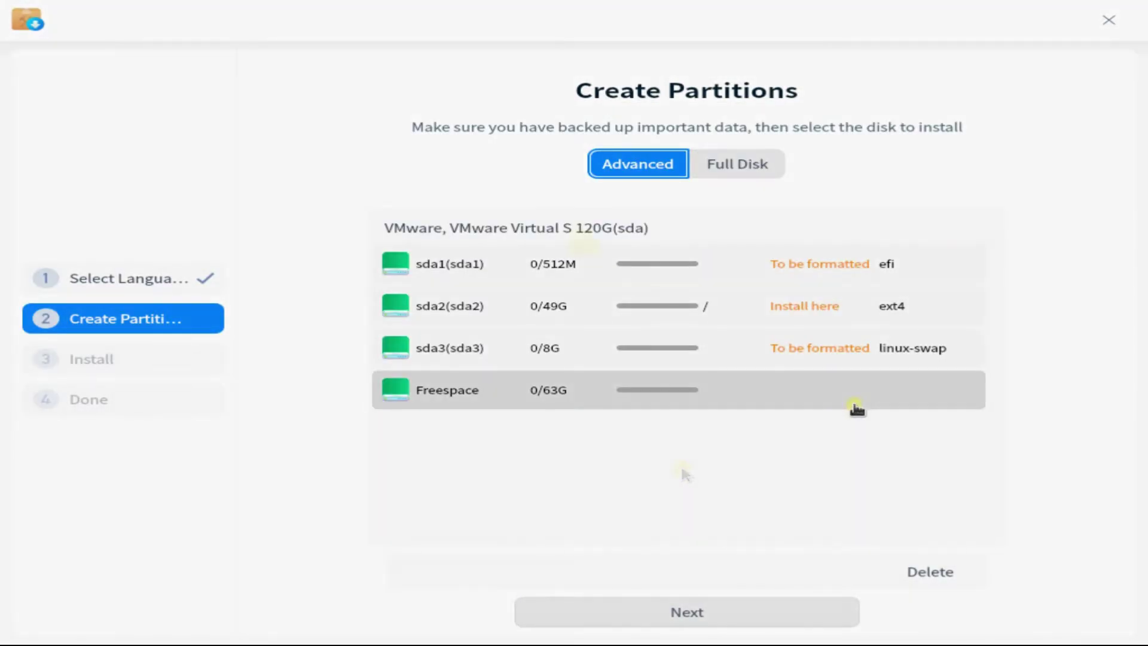
Create sda4 as a 63G ext4 partition mounted at /home, filling the disk.
click(970, 388)
click(549, 325)
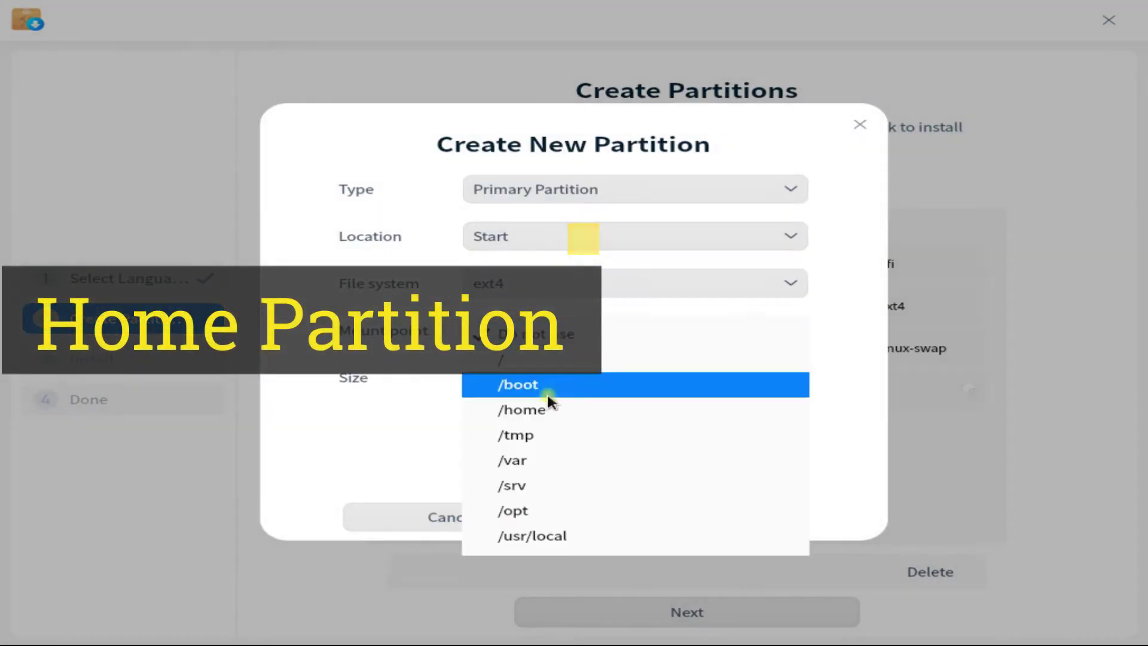
click(543, 404)
click(695, 517)
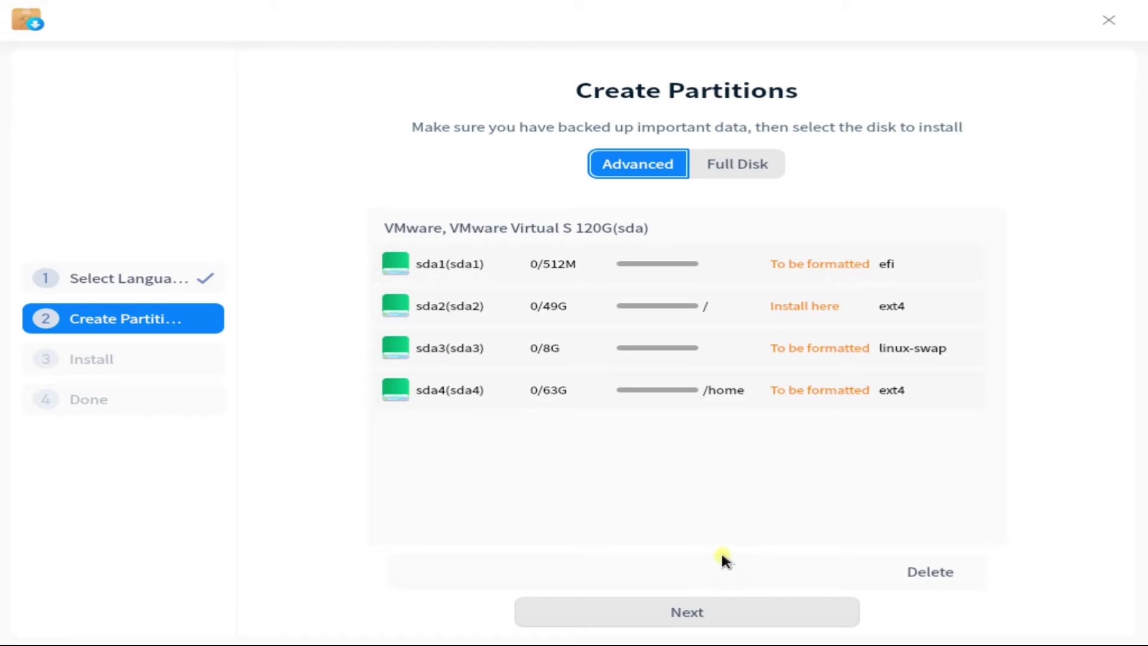
Review the Ready to Install summary and start installing with this partition plan.
click(719, 611)
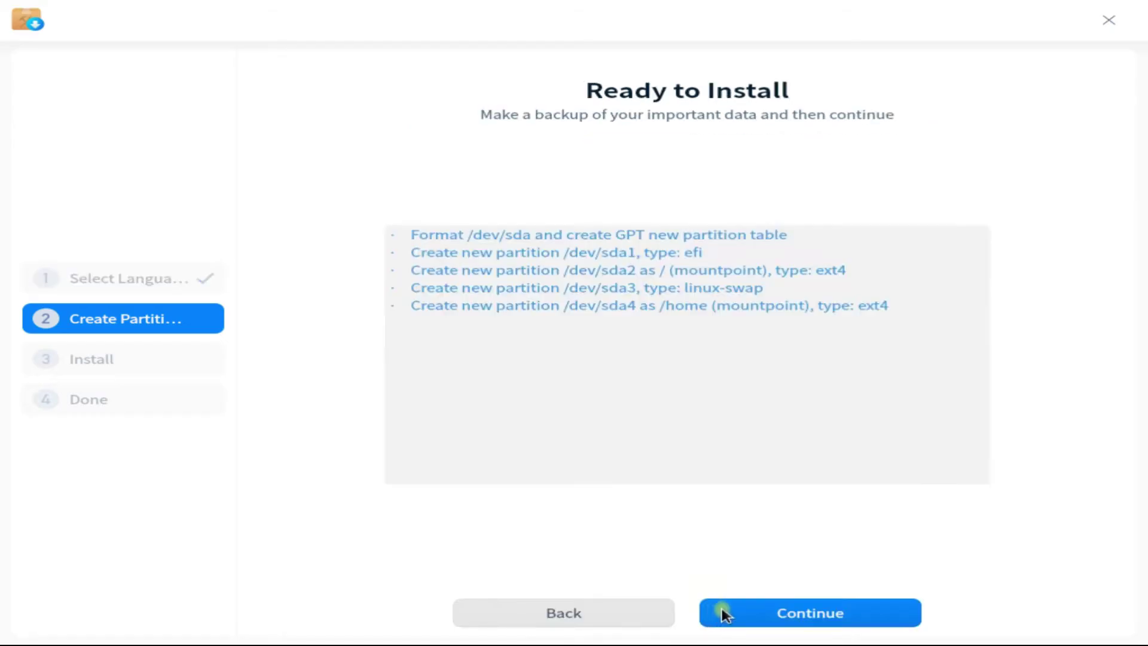
click(810, 613)
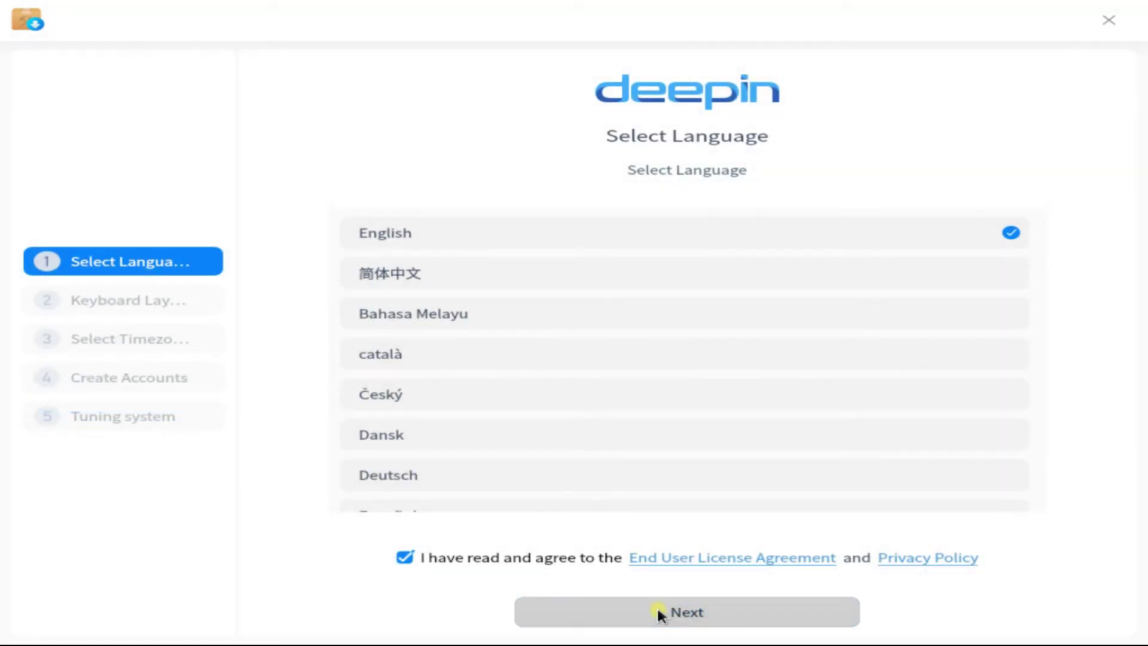
Accept the default English language, keyboard layout and timezone.
click(656, 611)
click(657, 611)
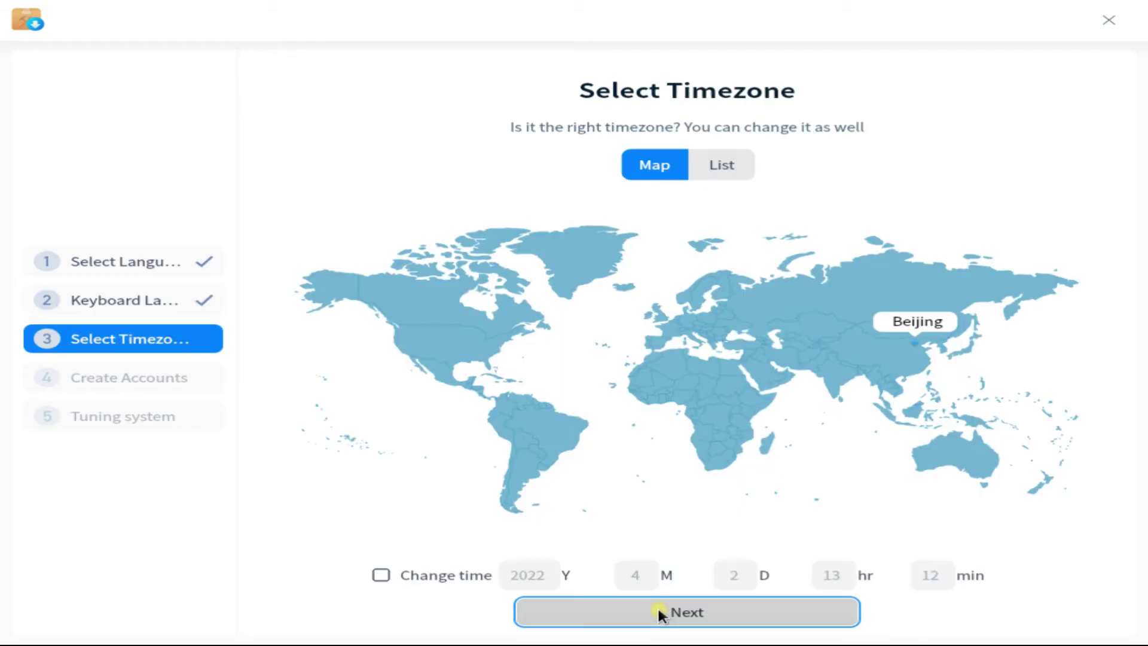
click(434, 286)
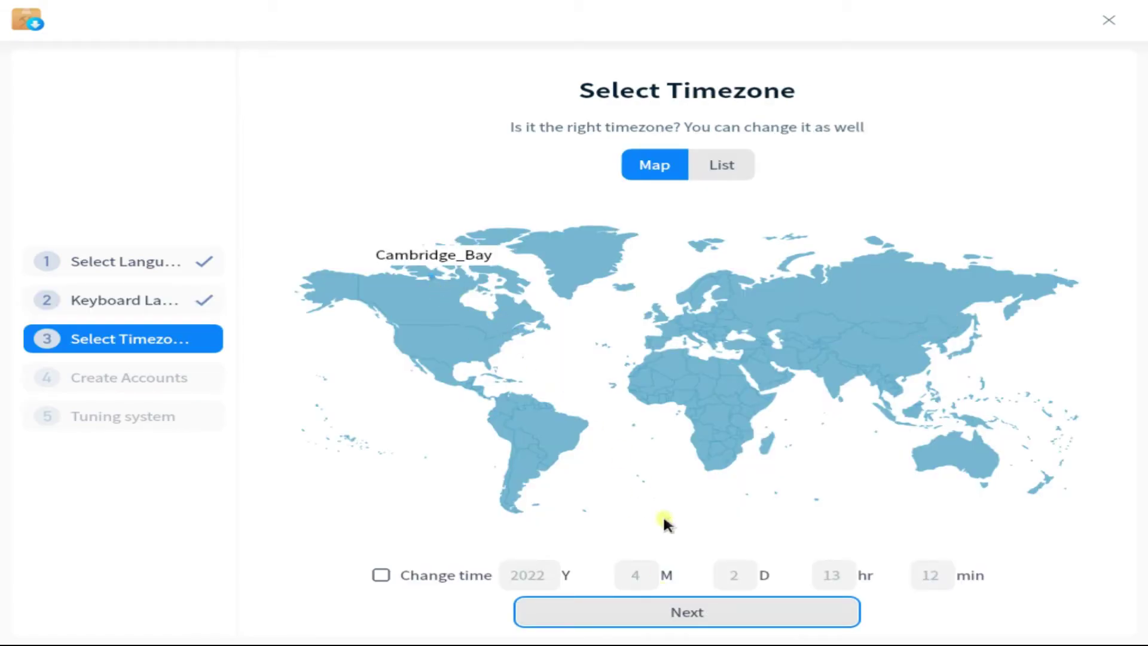
click(709, 611)
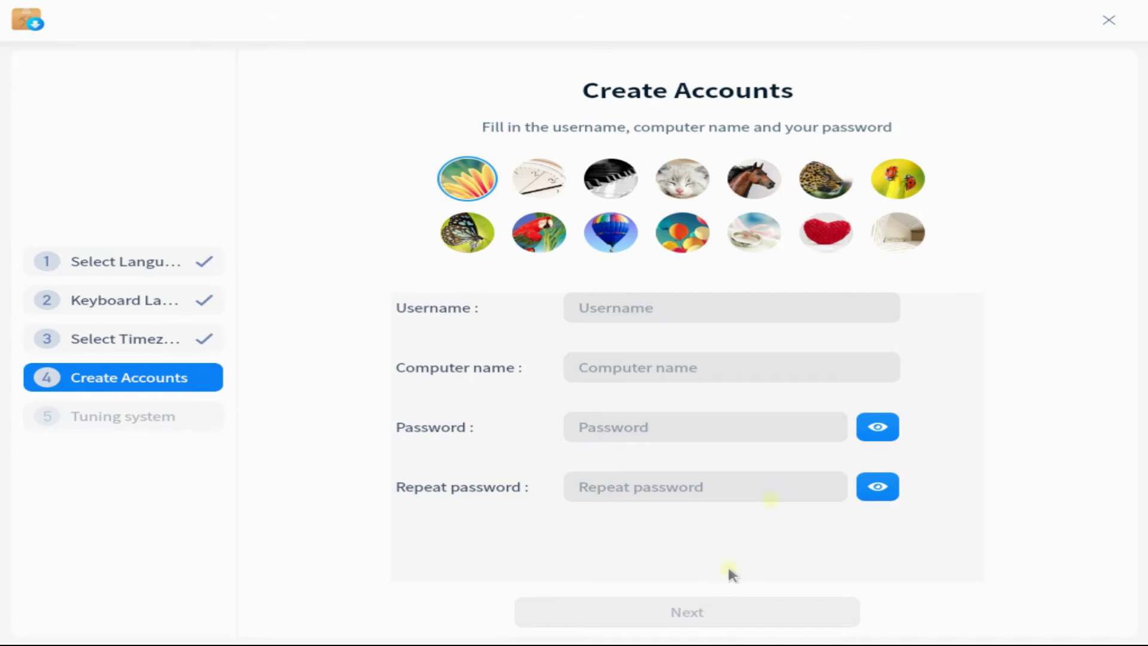
Create the user account with the balloon avatar, a username, computer name Deepin-20.5 and a password.
click(611, 231)
click(622, 305)
text(techs)
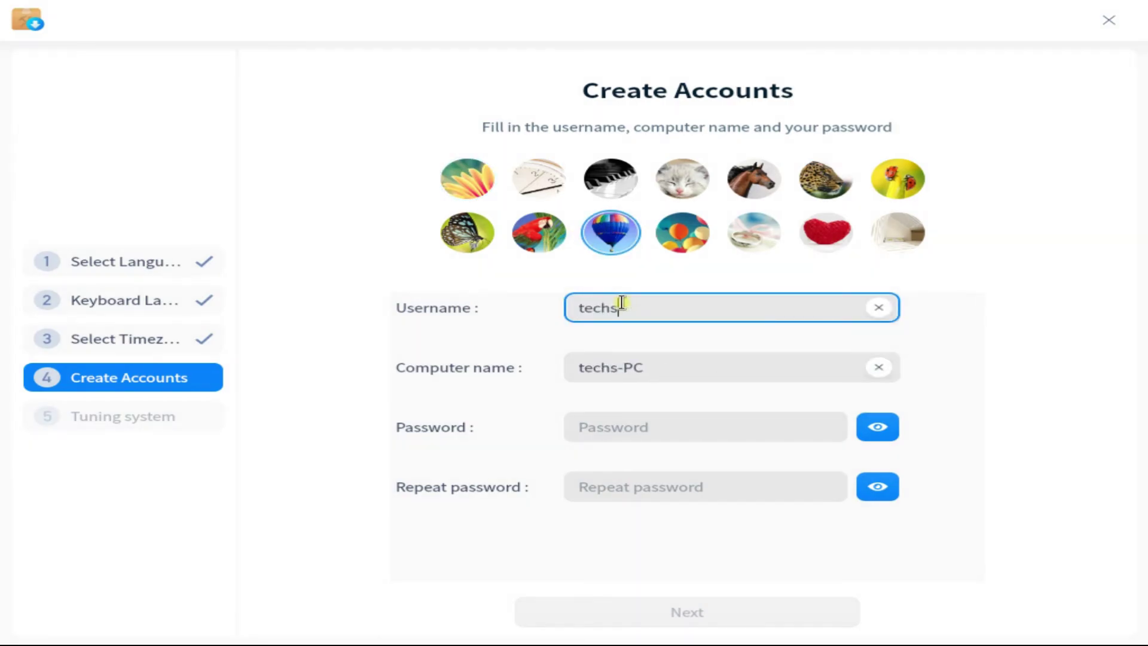
text(olutionz)
key(Tab)
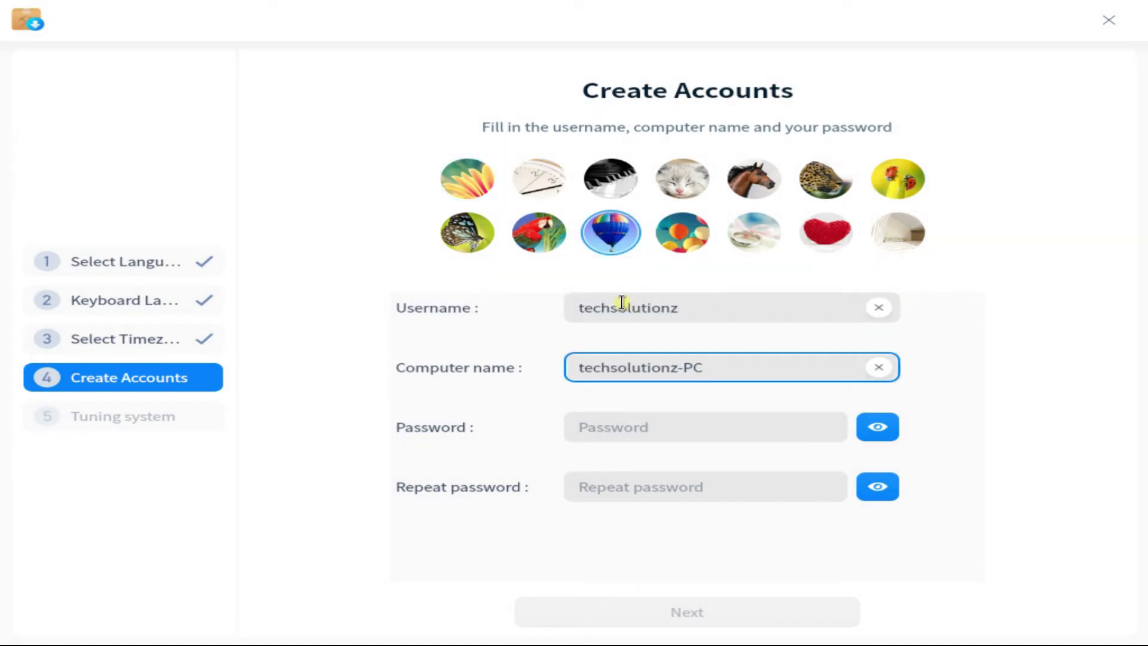
key(ctrl+a)
text(Deepi)
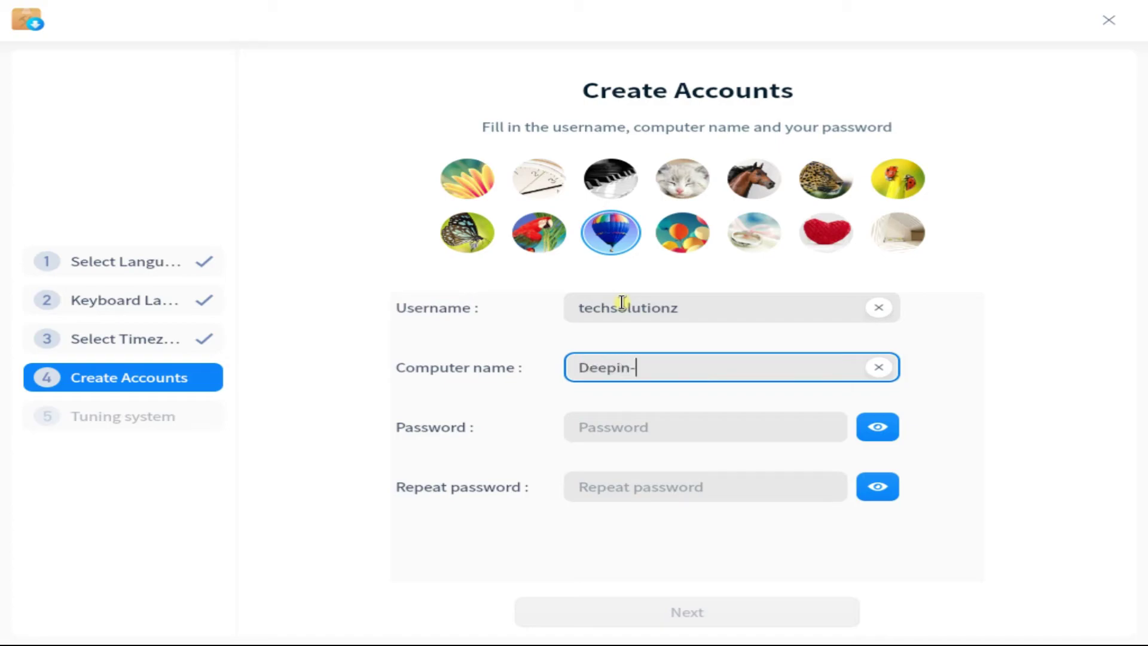
key(Tab)
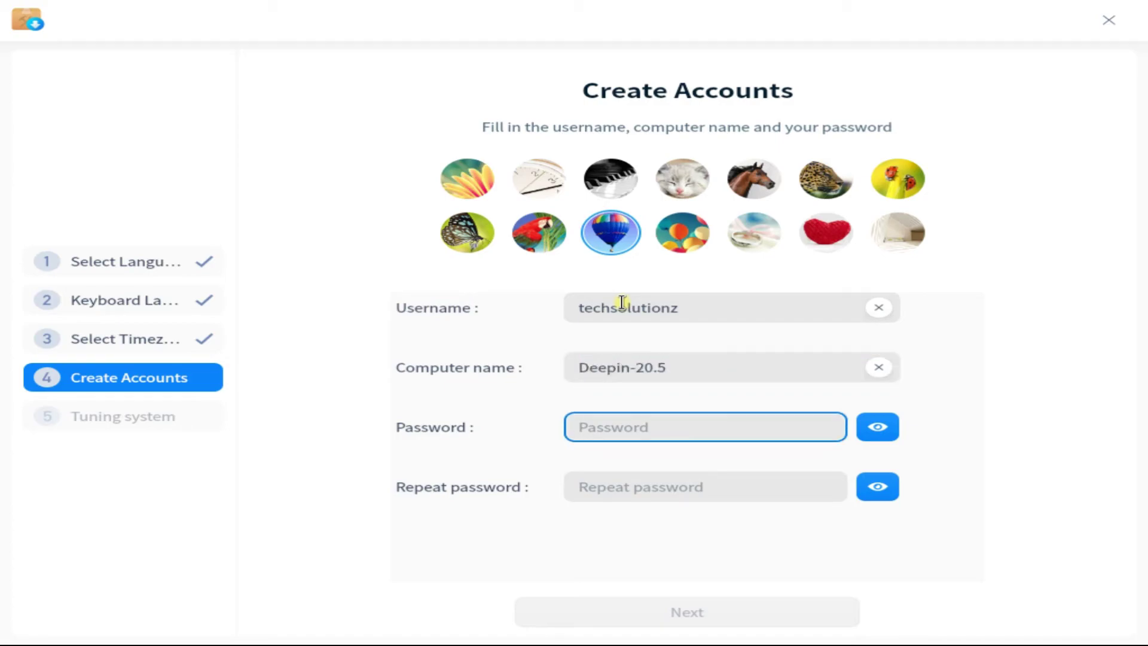
text(******)
key(Tab)
text(******)
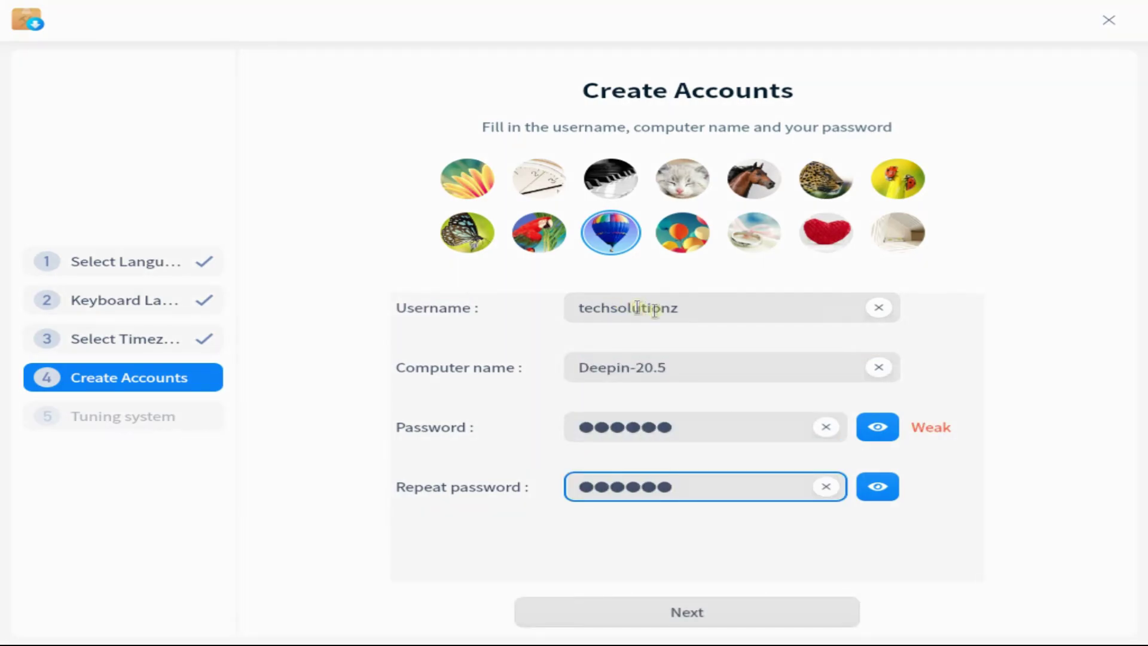
click(742, 625)
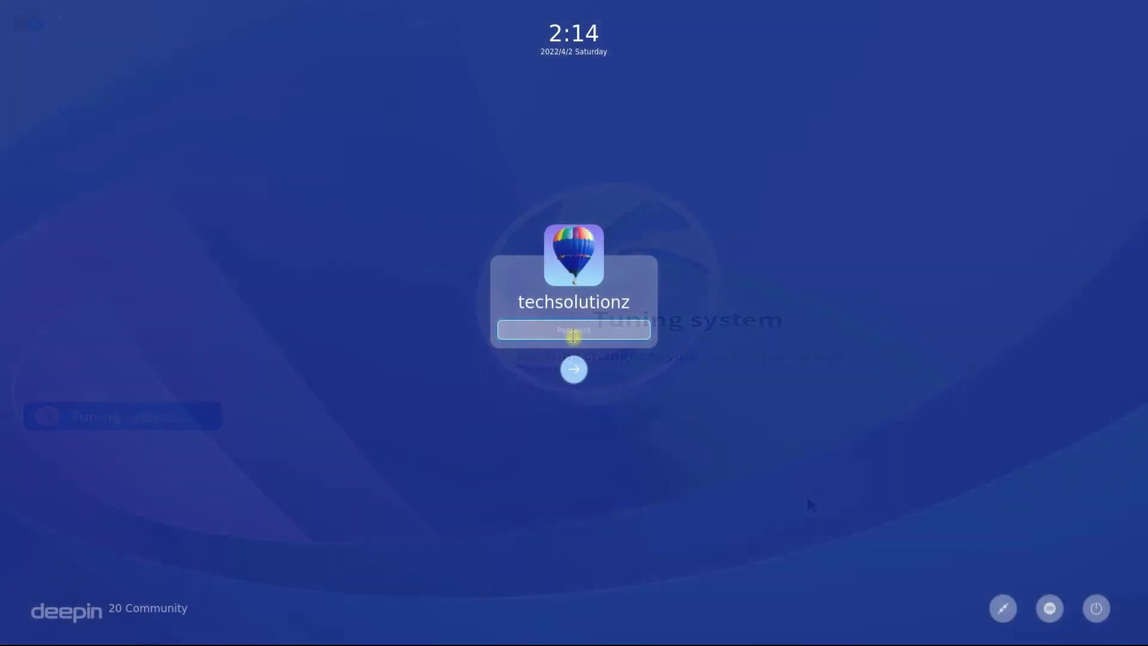
Enter the account password at the login screen to reach the desktop.
text(••••••)
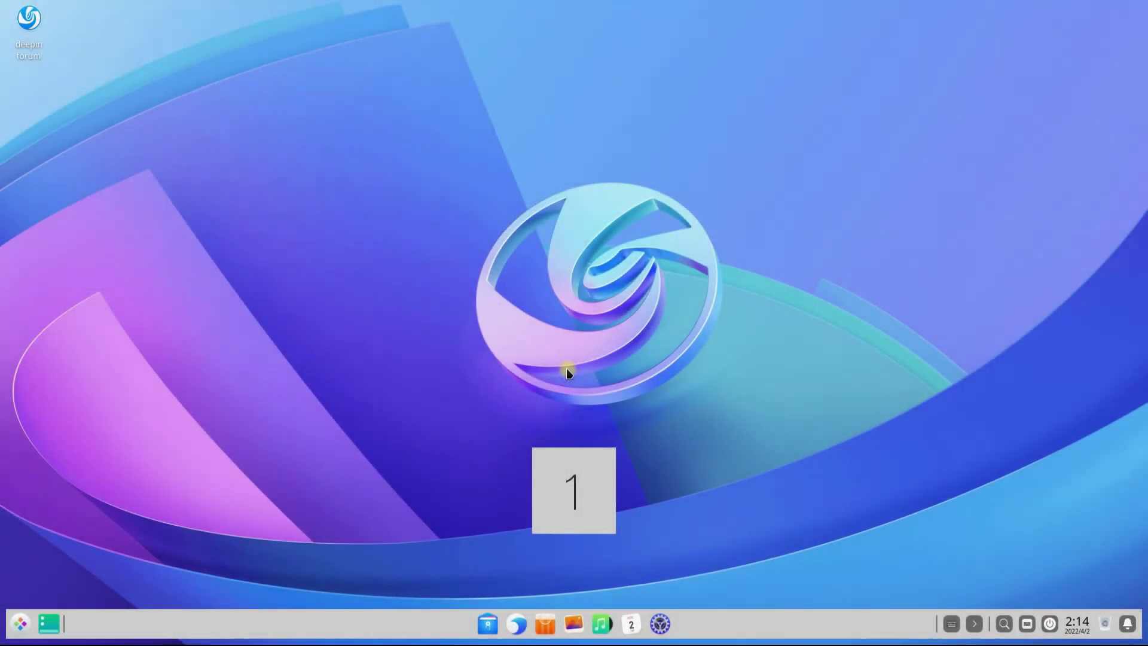
Open Wallpaper and Screensaver from the desktop's right-click menu.
right_click(580, 217)
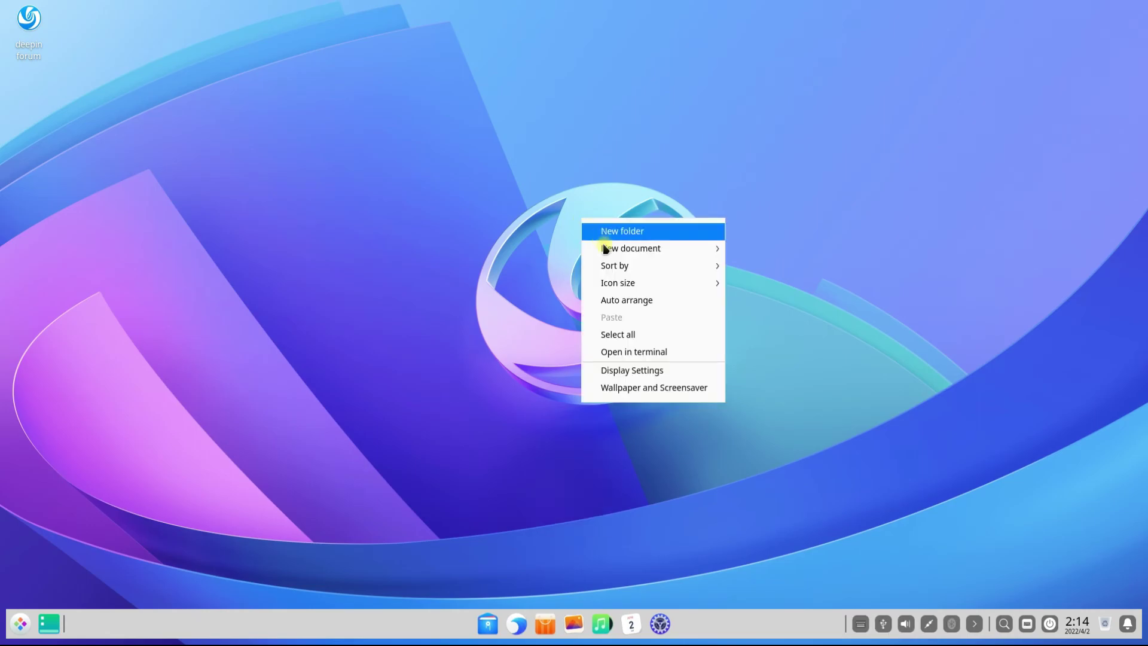
right_click(551, 226)
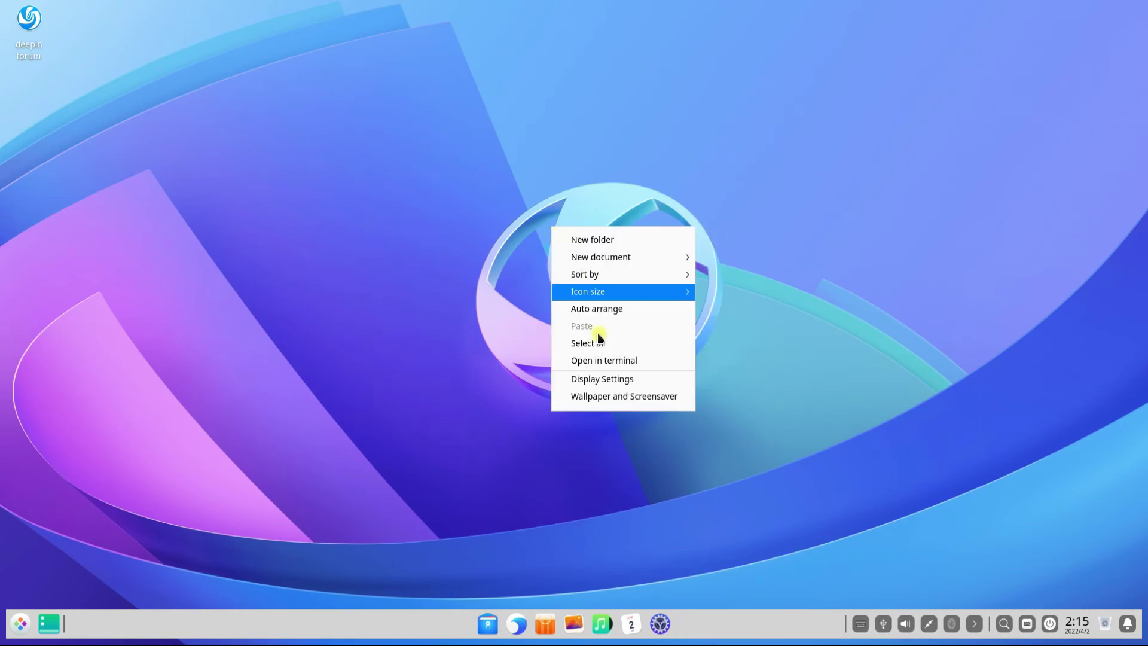
click(615, 396)
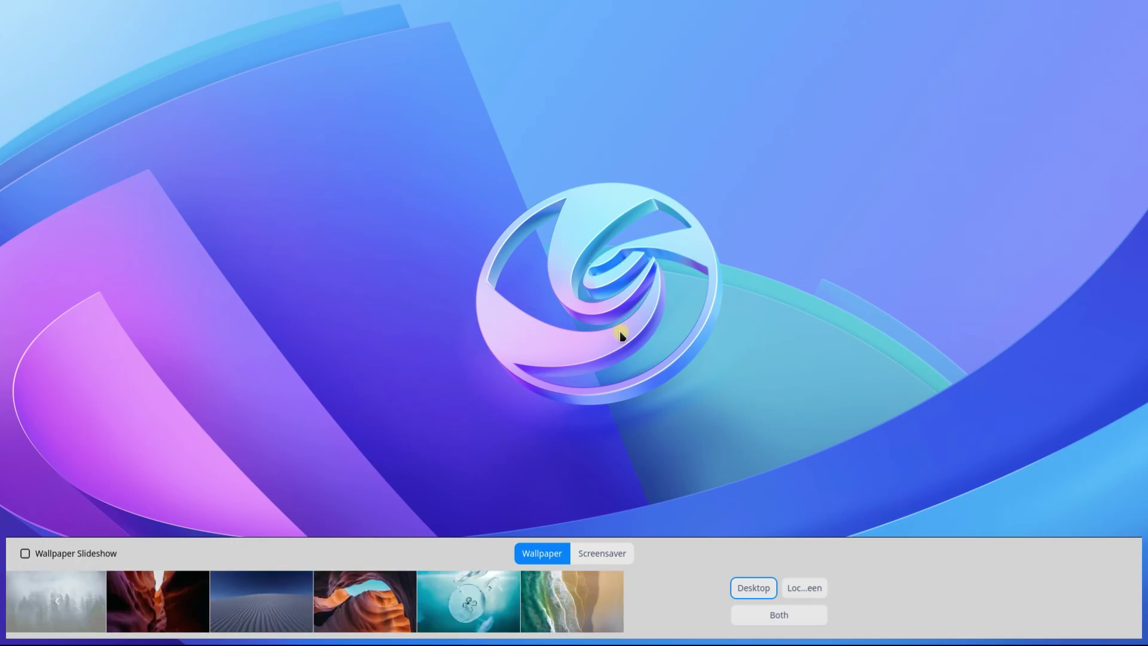
Preview the sand-dune and beach aerial wallpapers, then return to the original Deepin wallpaper.
click(308, 605)
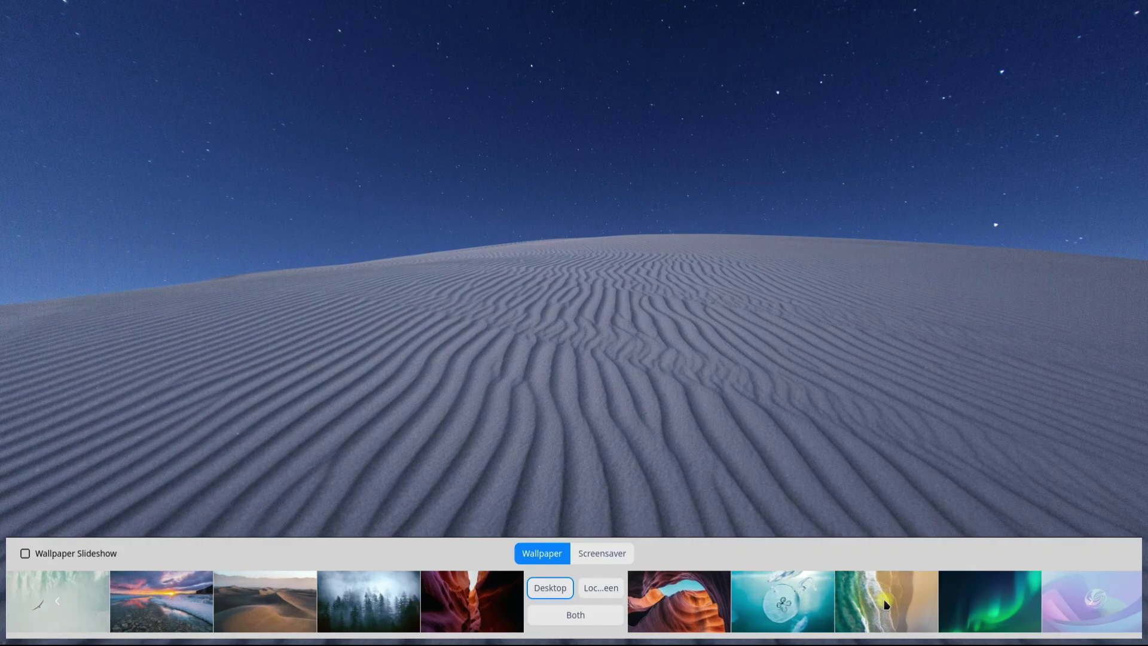
click(887, 605)
click(810, 611)
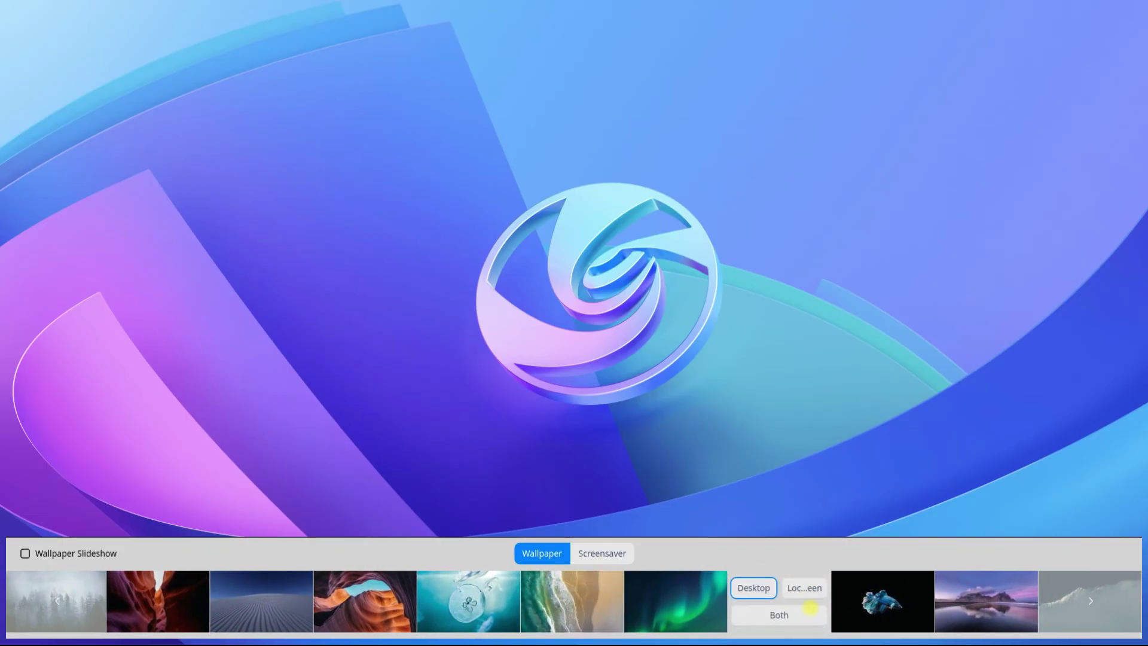